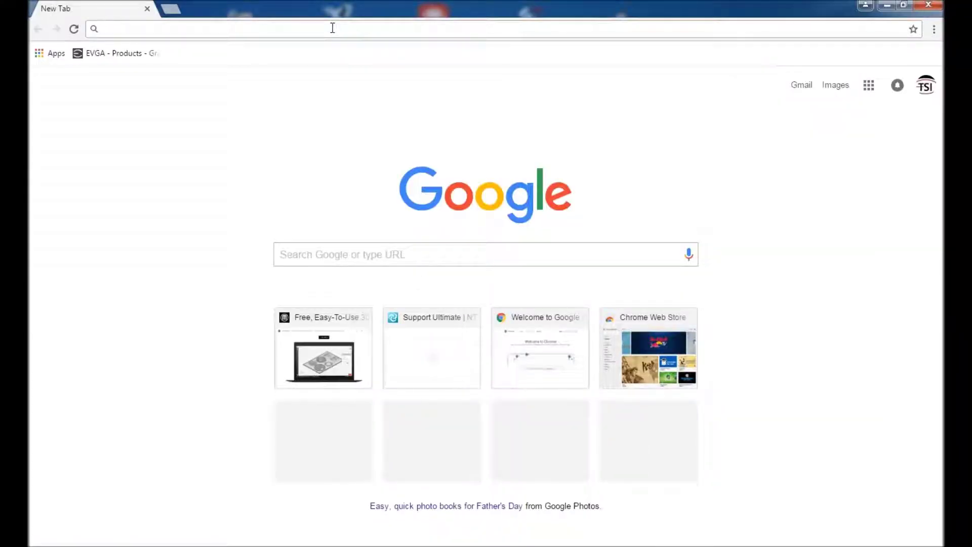
From makerbot.com/apps, download MakerBot Print v2.4 for 64-bit Windows
type("makerbot.")
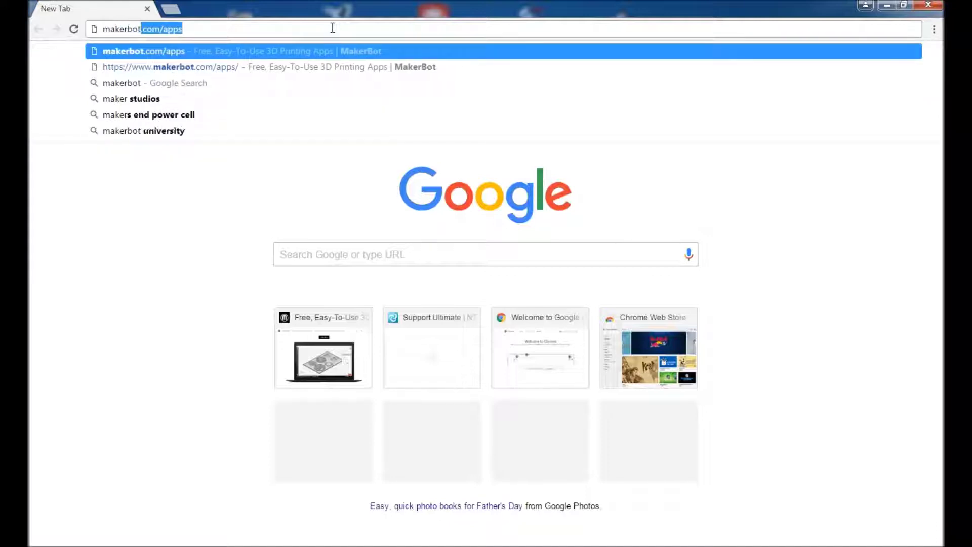
type("com/app")
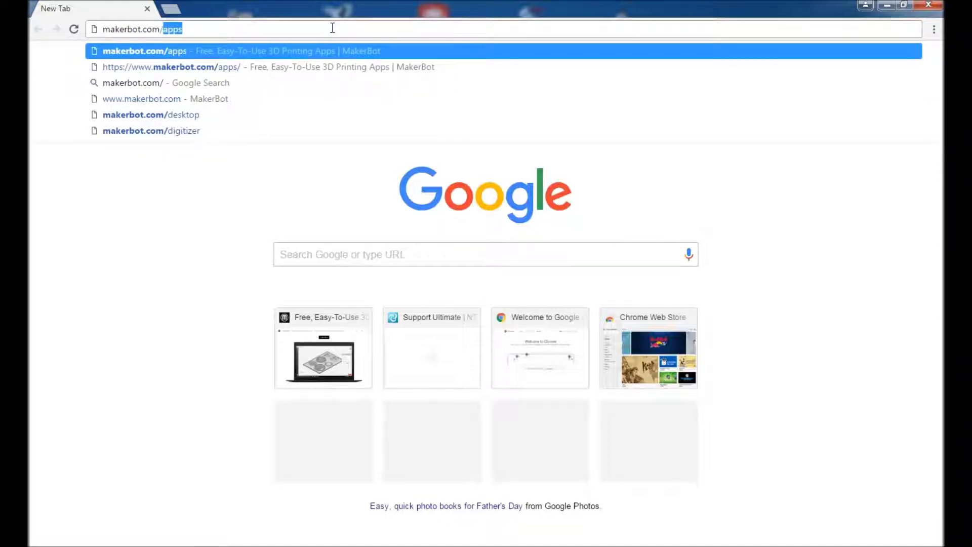
type("s")
key("Return")
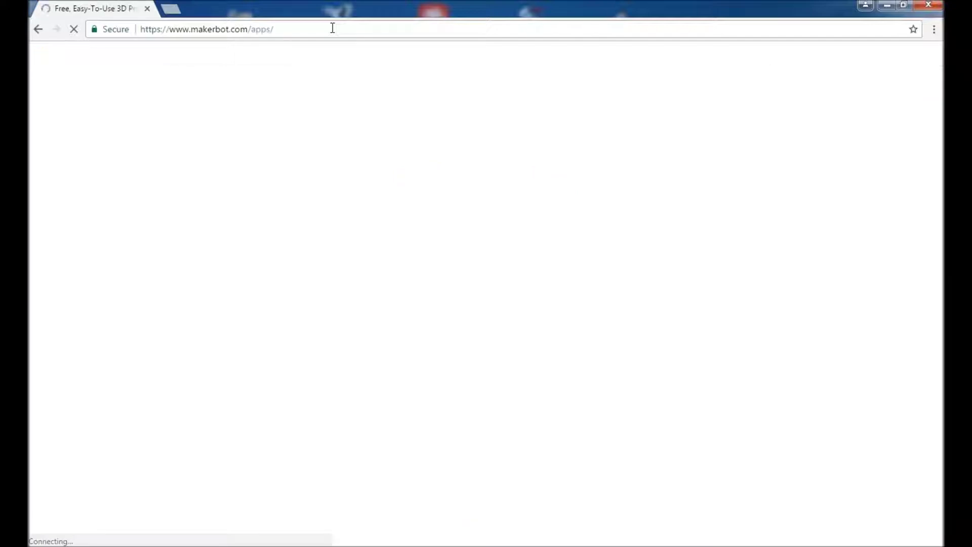
scroll(509, 242, "down", 3)
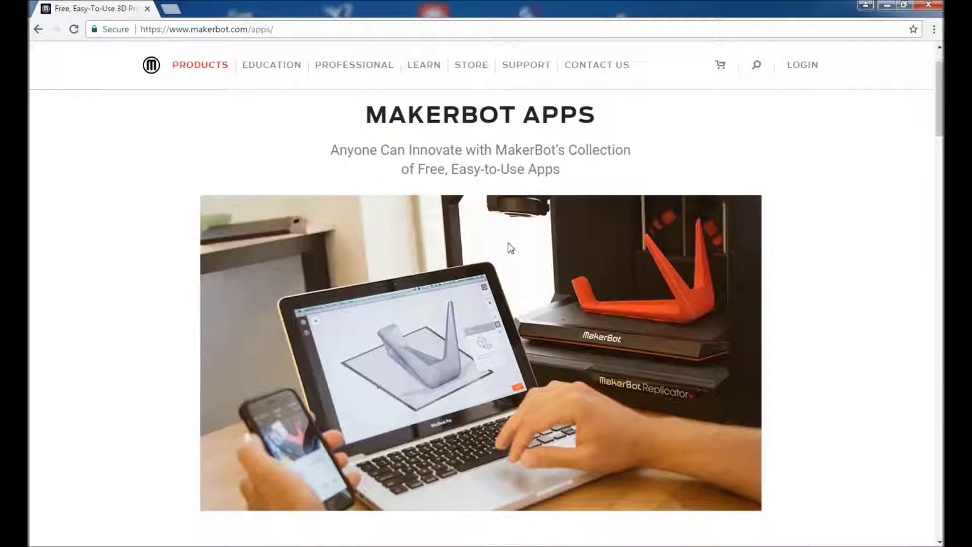
scroll(508, 243, "down", 8)
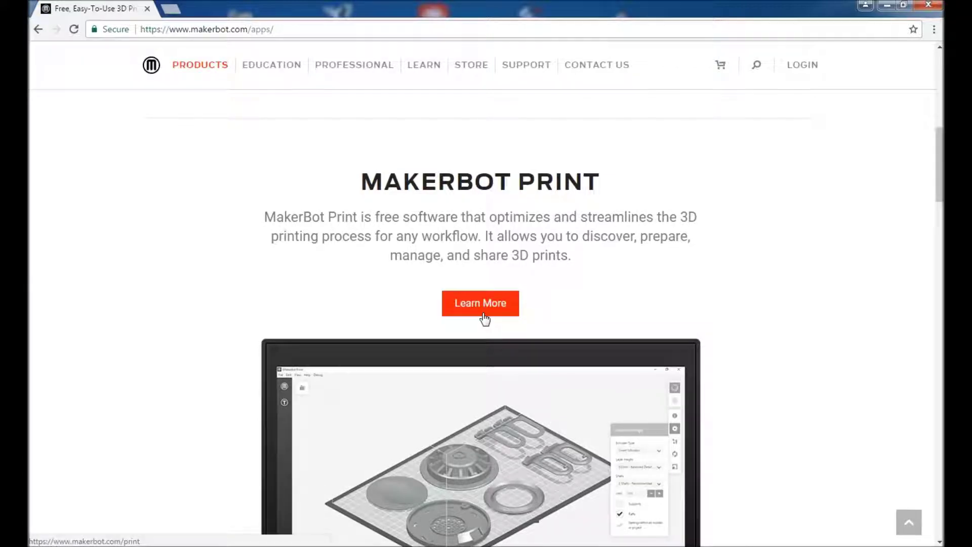
left_click(484, 317)
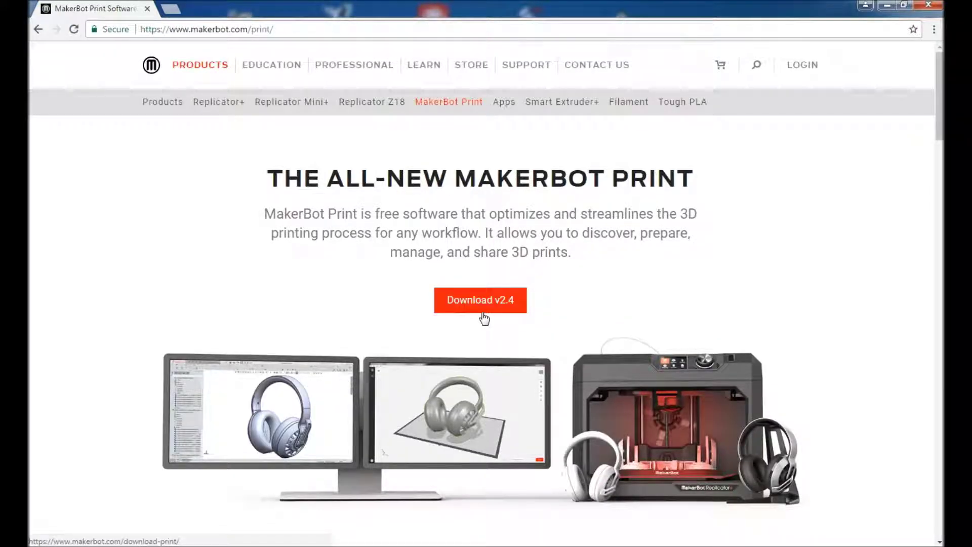
left_click(484, 316)
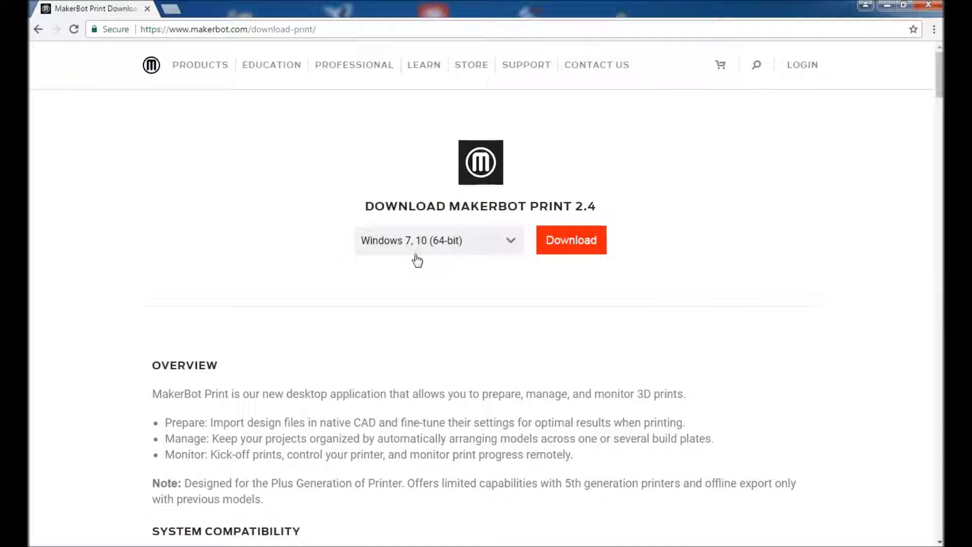
left_click(570, 258)
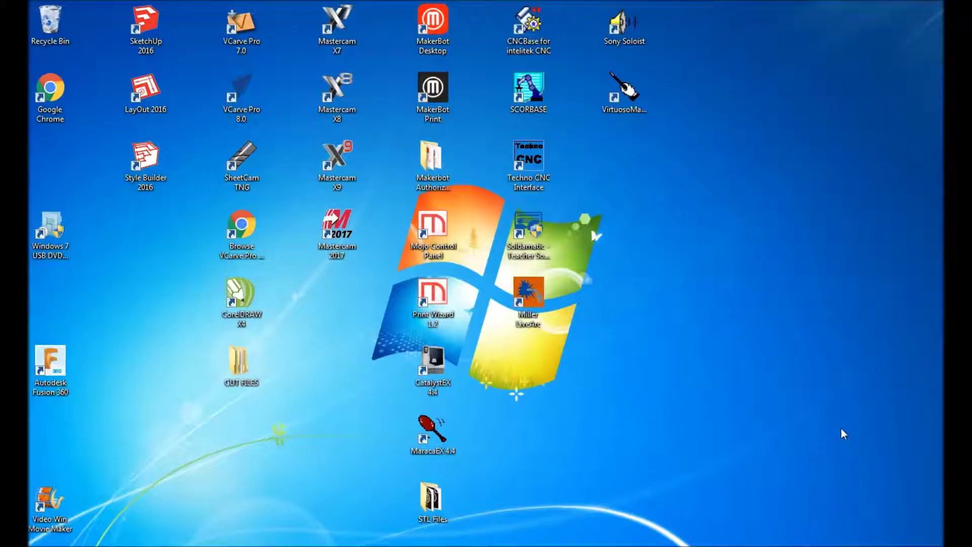
Launch MakerBot Print from its desktop shortcut
double_click(442, 112)
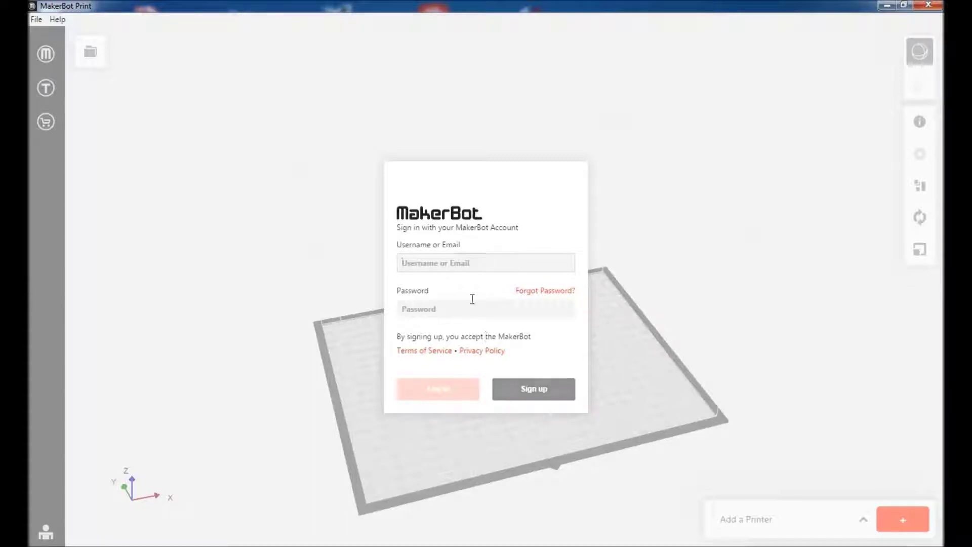
Log in with the MakerBot account e-mail and password
key("Tab")
type("*******")
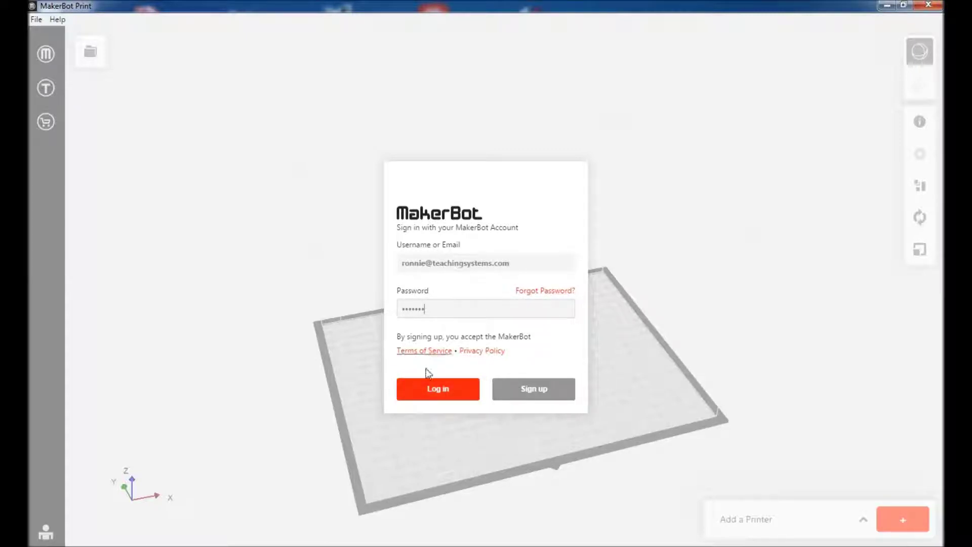
left_click(412, 395)
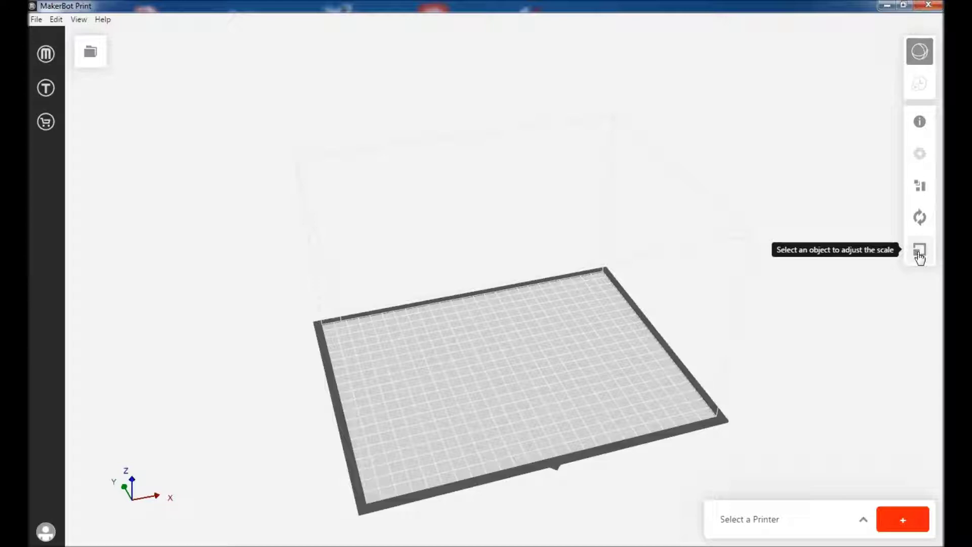
Choose the MakerBot Replicator+ from the printer list
left_click(864, 524)
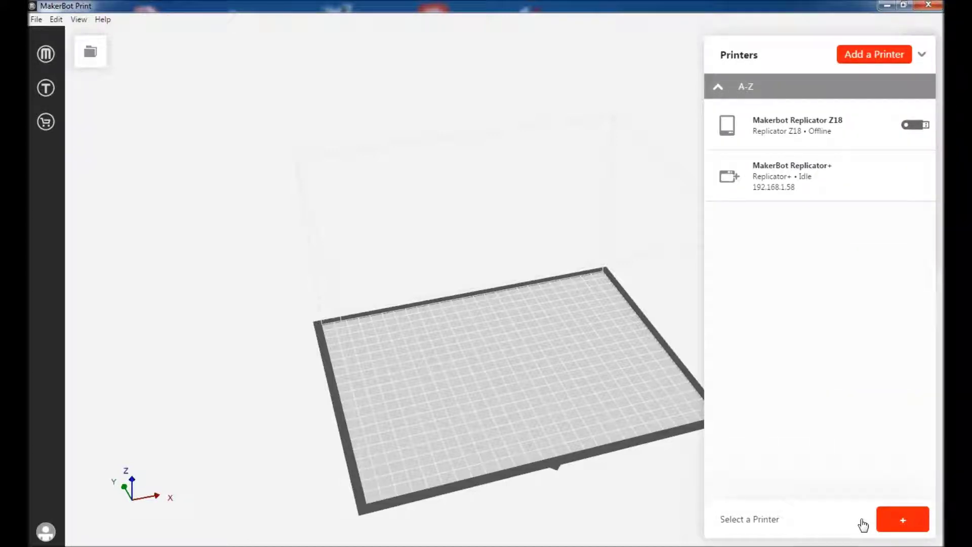
mouse_move(864, 186)
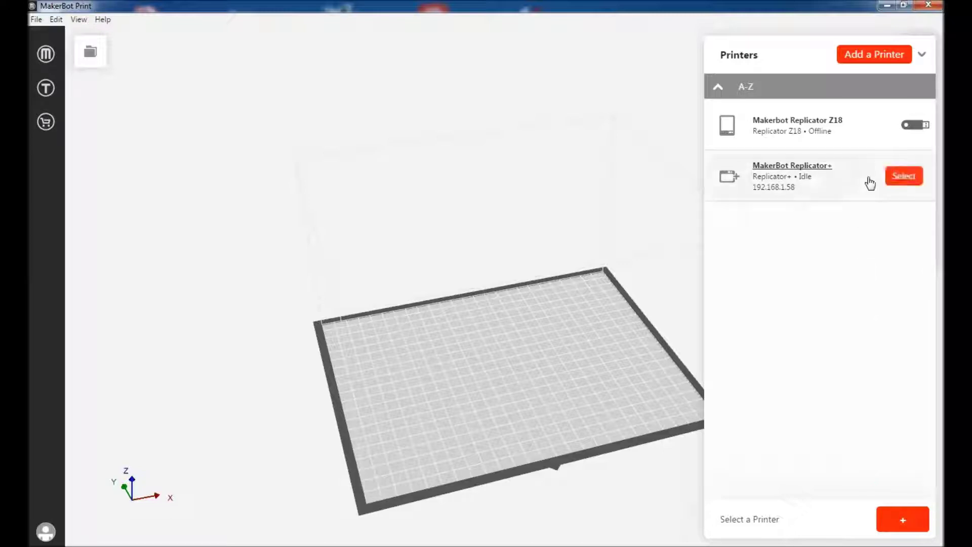
left_click(894, 177)
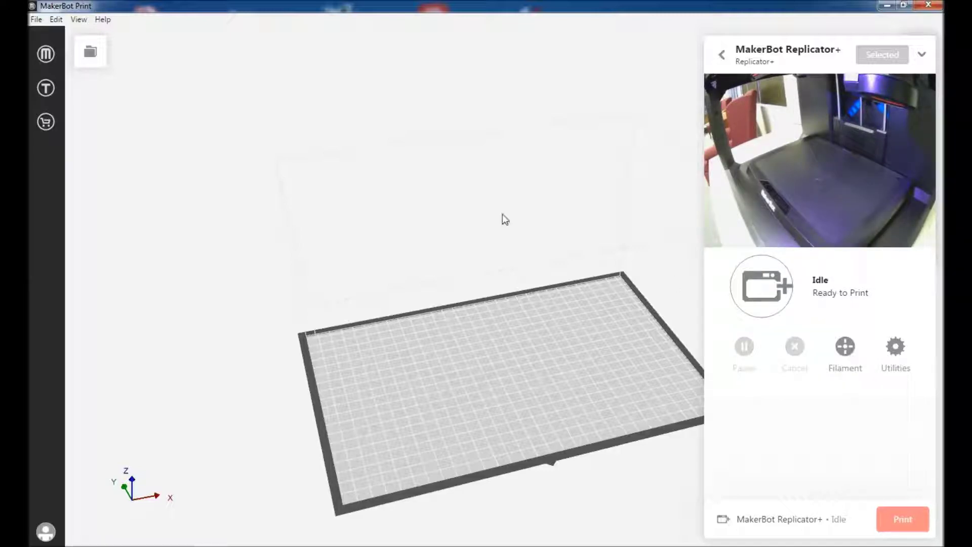
Import FidgetSpinner.STL through Add Models, keeping all file types shown
left_click(91, 55)
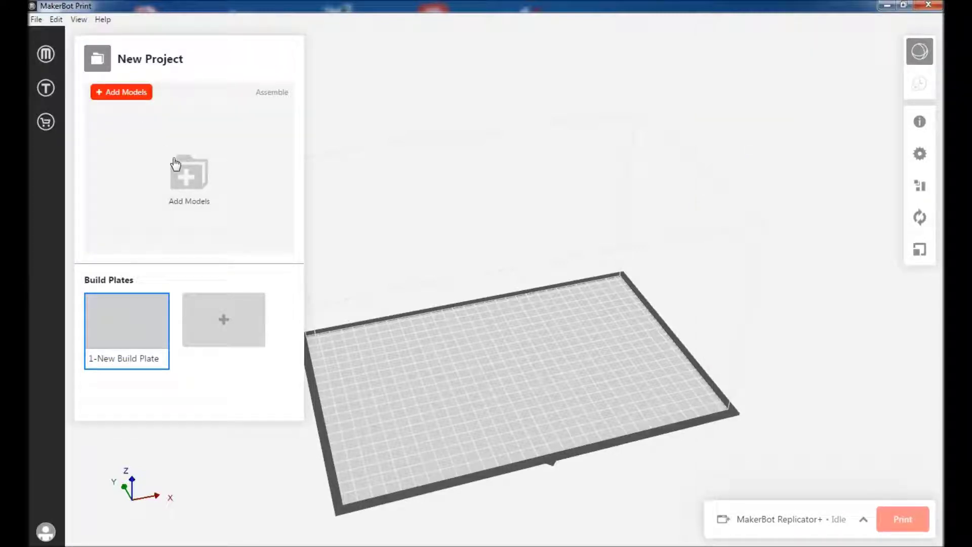
left_click(193, 181)
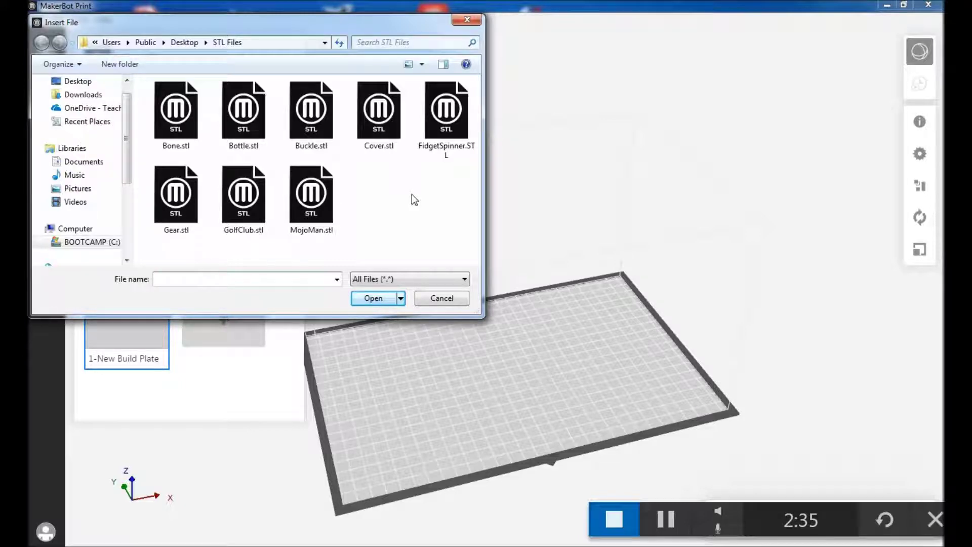
left_click(847, 487)
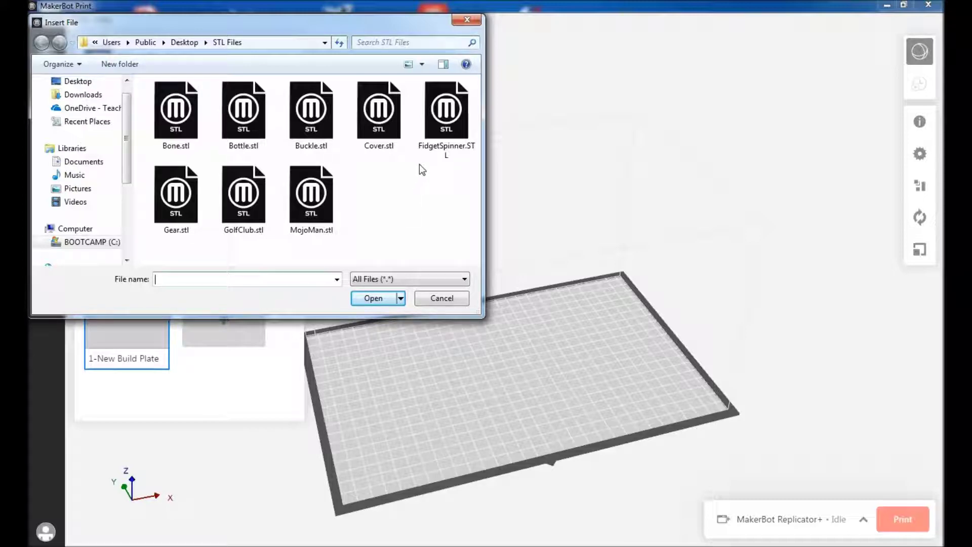
left_click(445, 130)
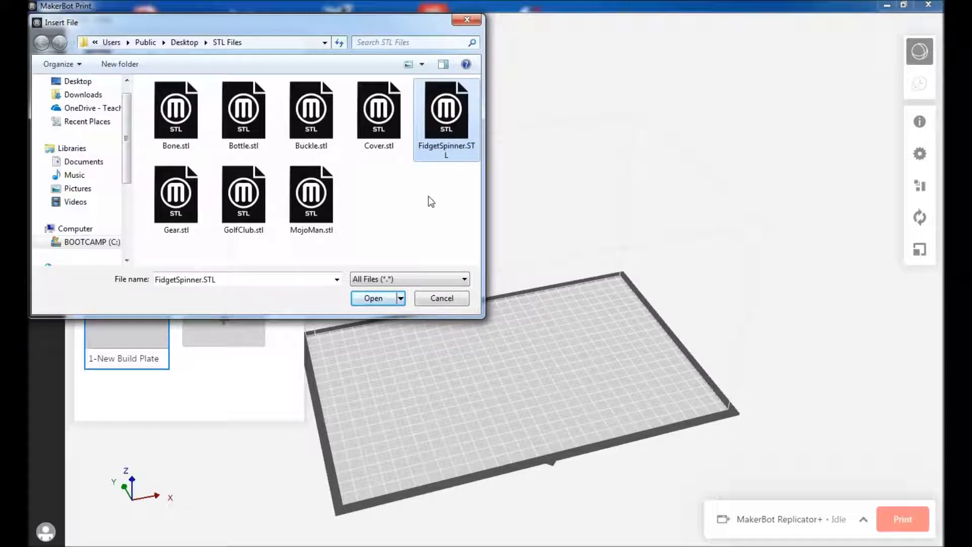
left_click(423, 279)
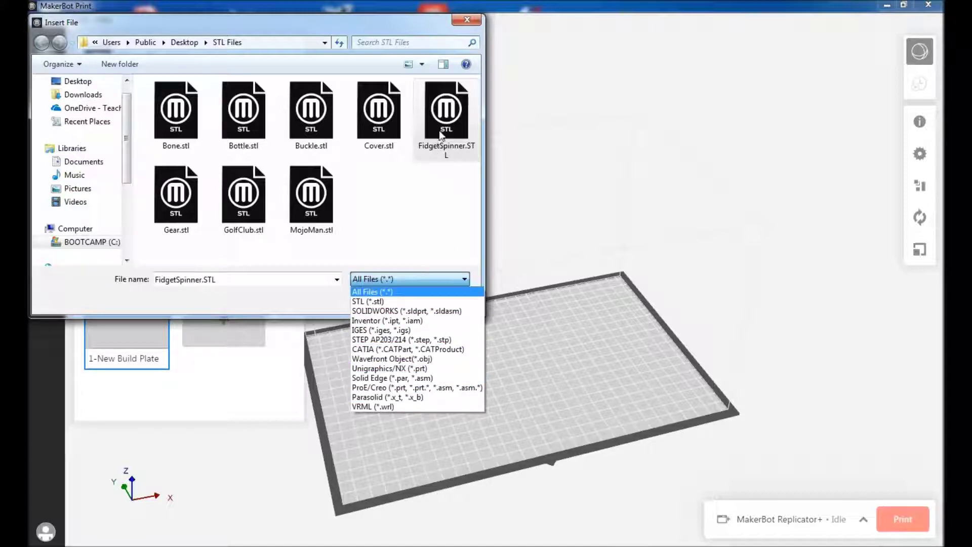
left_click(442, 132)
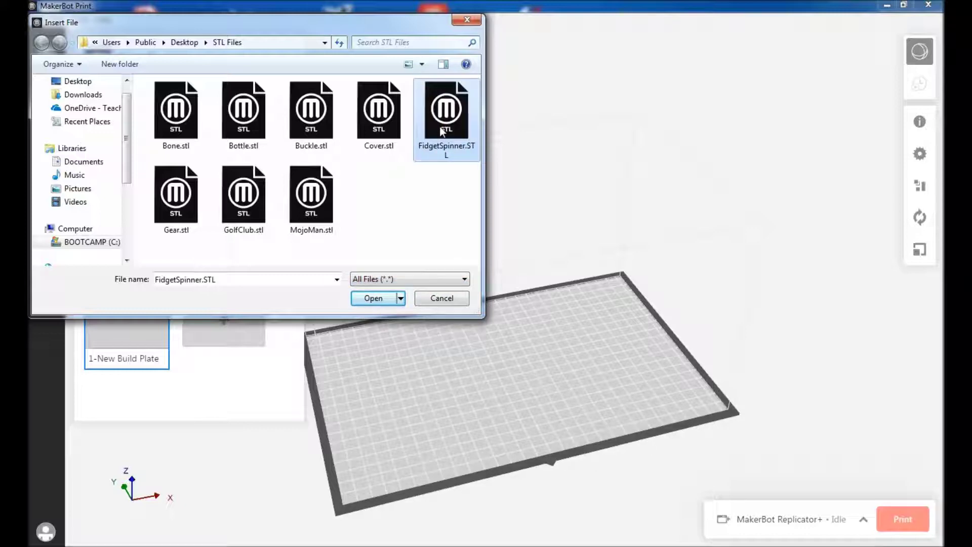
left_click(366, 303)
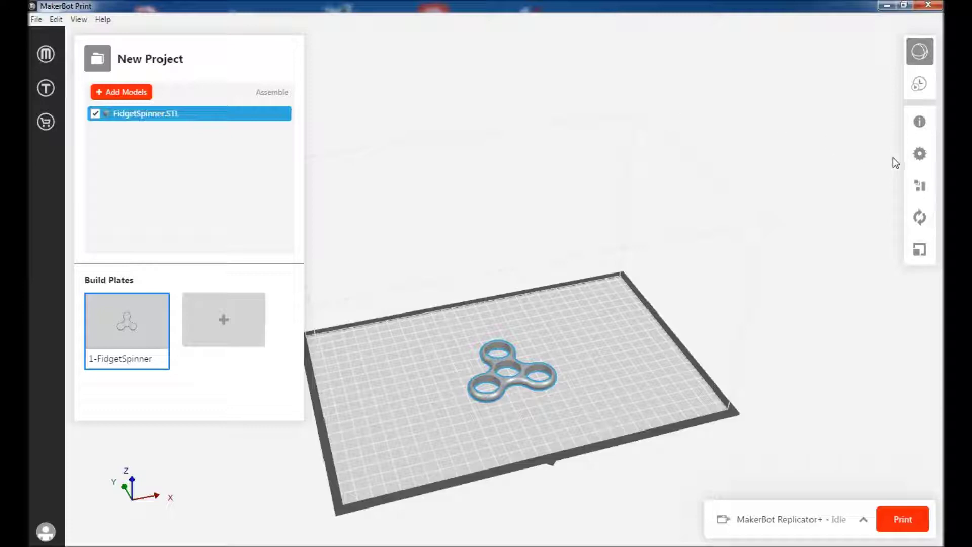
Show the Print Settings for the loaded fidget spinner
left_click(920, 162)
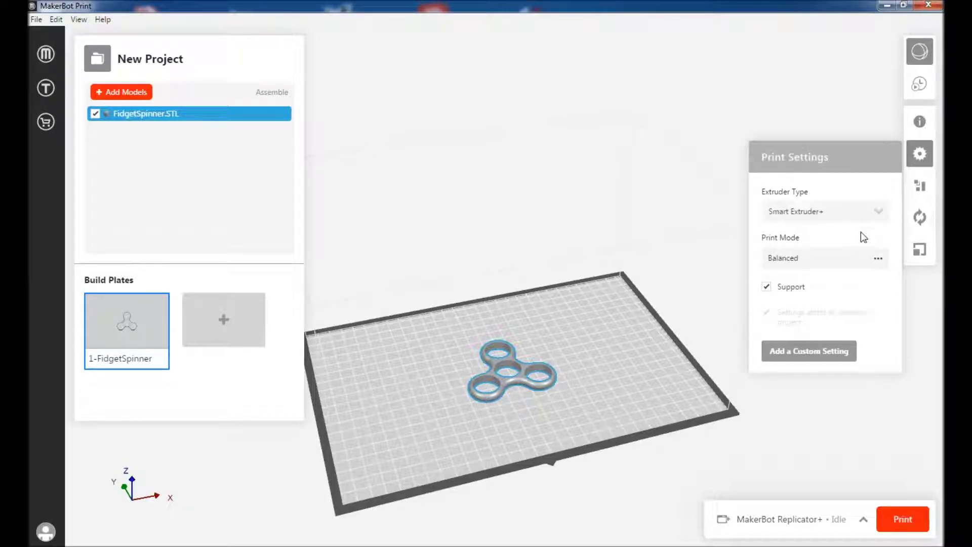
left_click(878, 261)
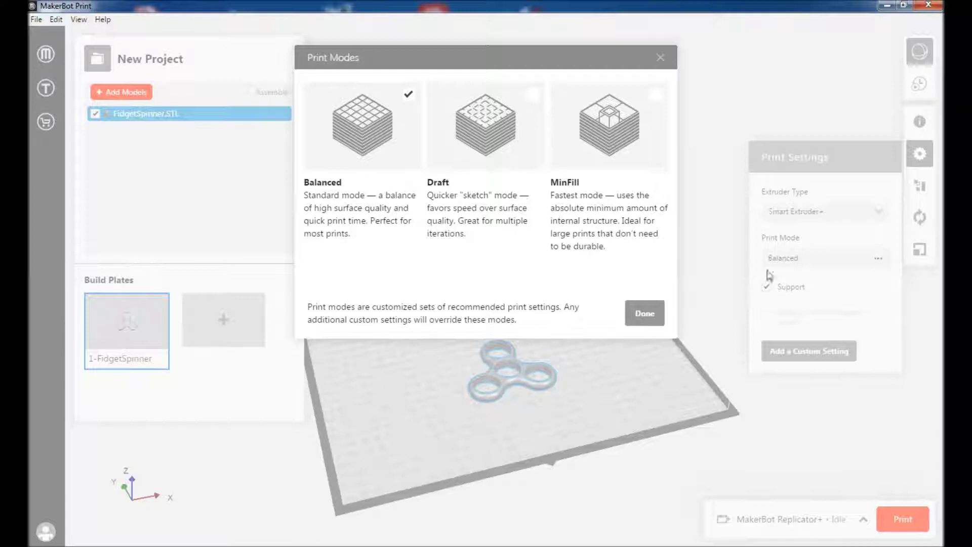
left_click(645, 313)
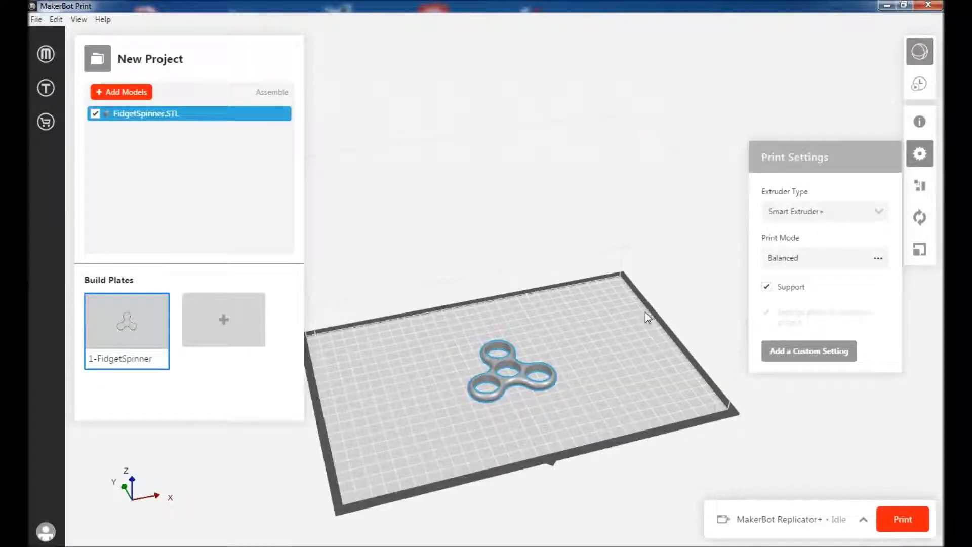
Uncheck Support and open Add a Custom Setting
left_click(767, 287)
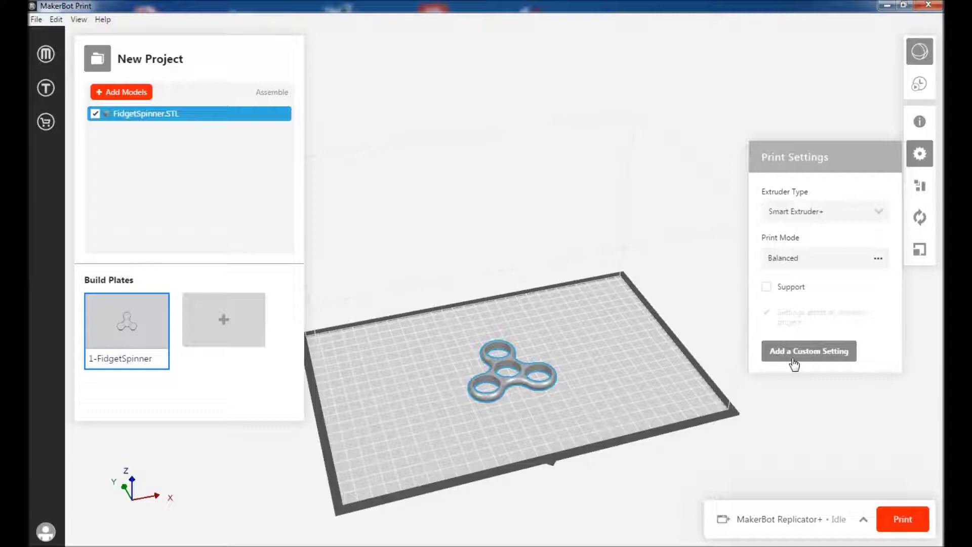
left_click(793, 360)
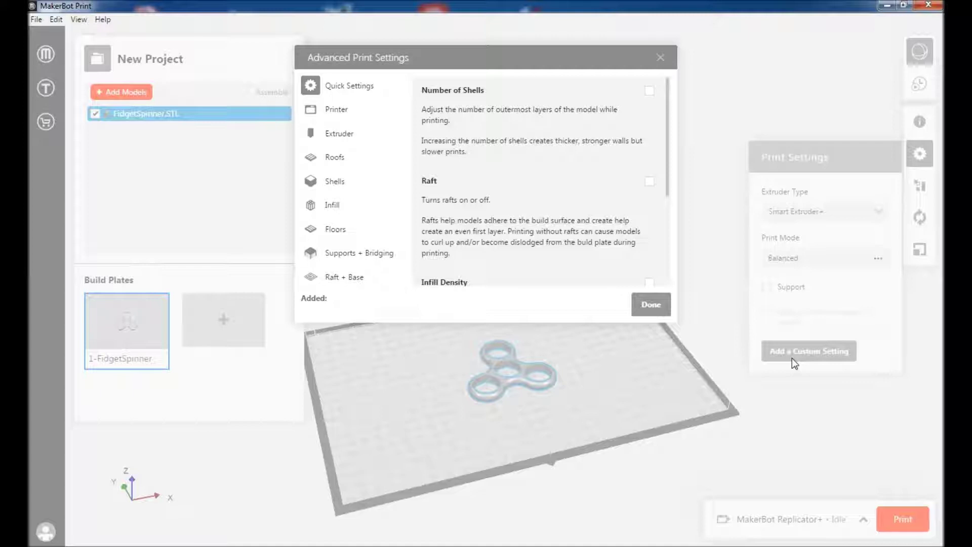
Close Advanced Print Settings with Done and show the Arrange options
left_click(657, 304)
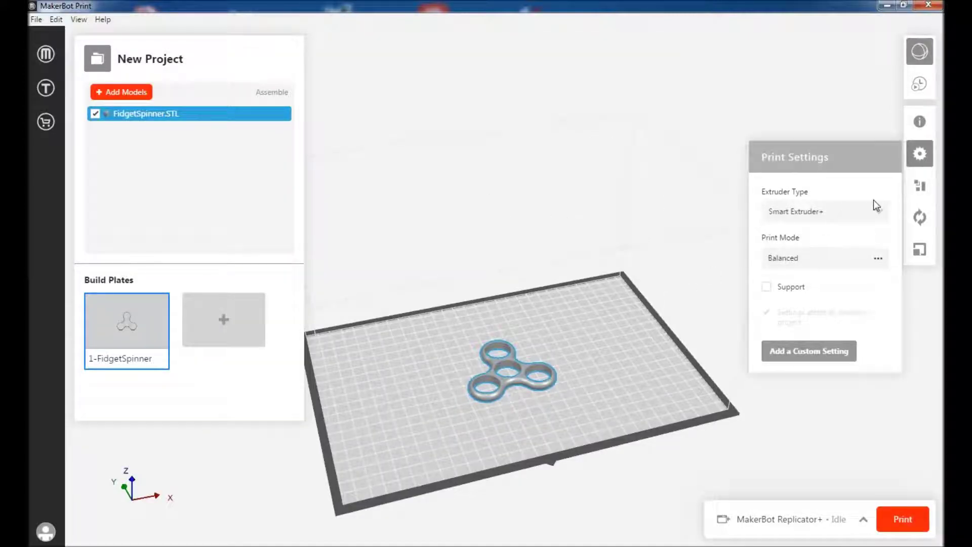
left_click(921, 189)
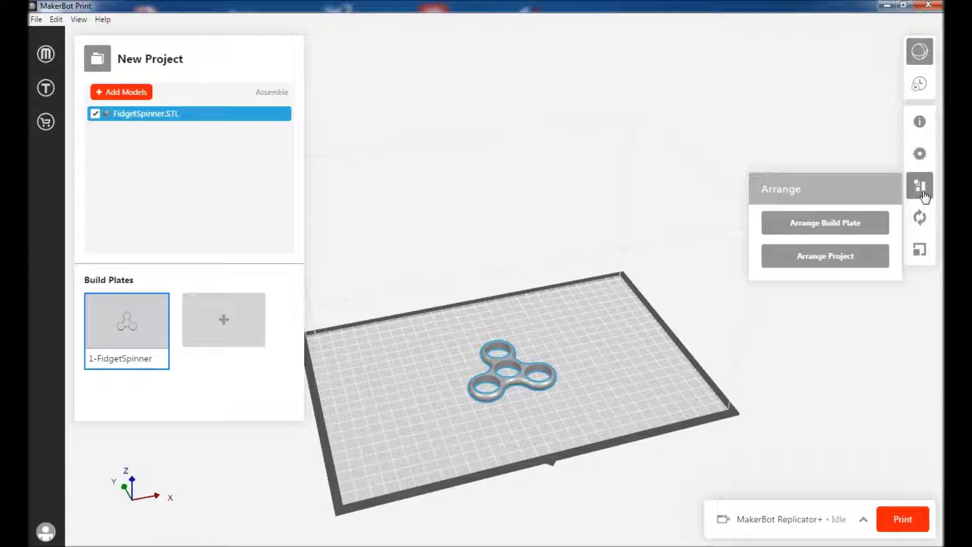
Rotate the spinner -90° and back +90° about X, Y and Z, leaving it flat
left_click(921, 219)
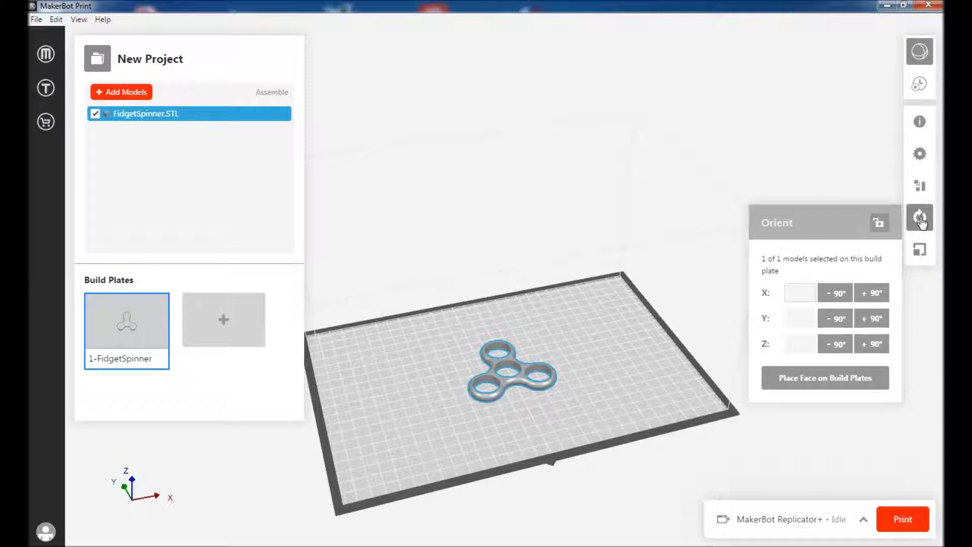
left_click(841, 297)
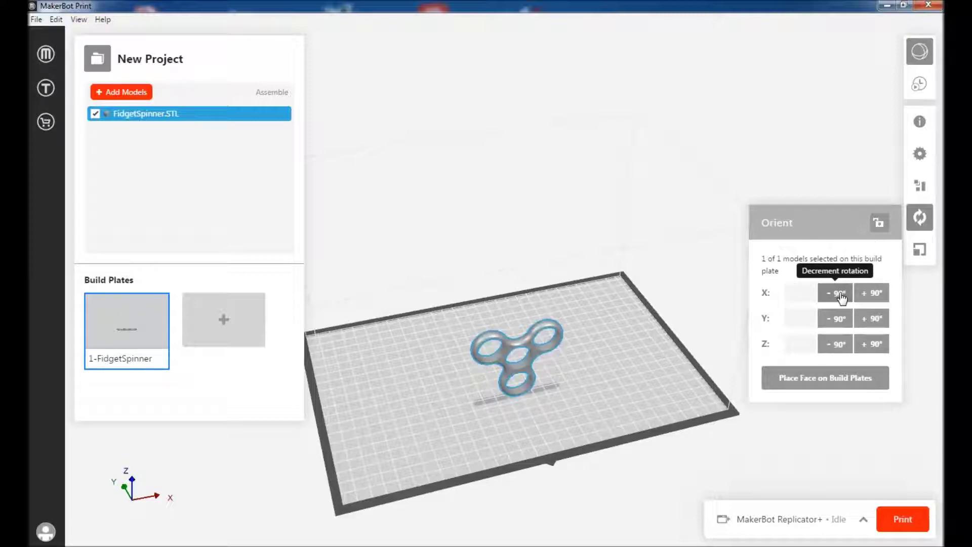
left_click(840, 319)
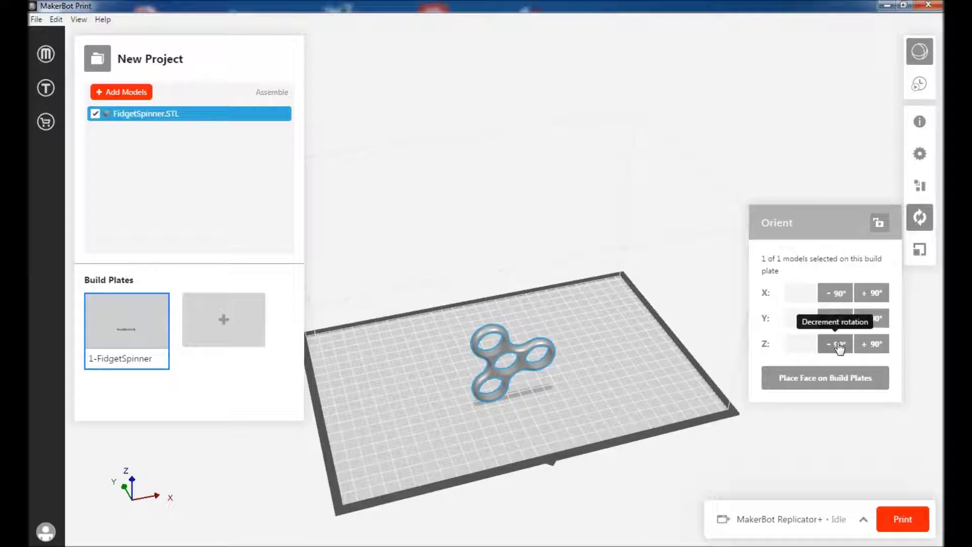
left_click(839, 345)
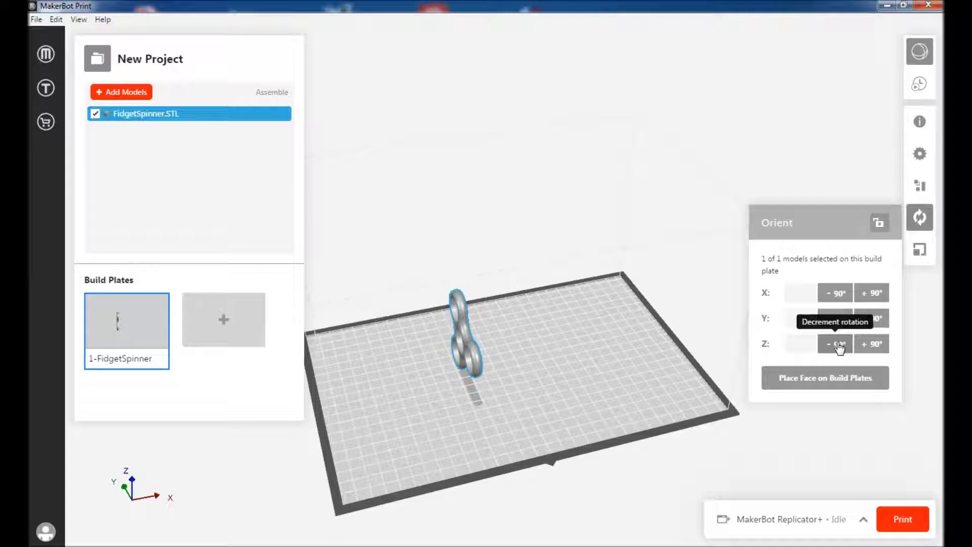
left_click(870, 345)
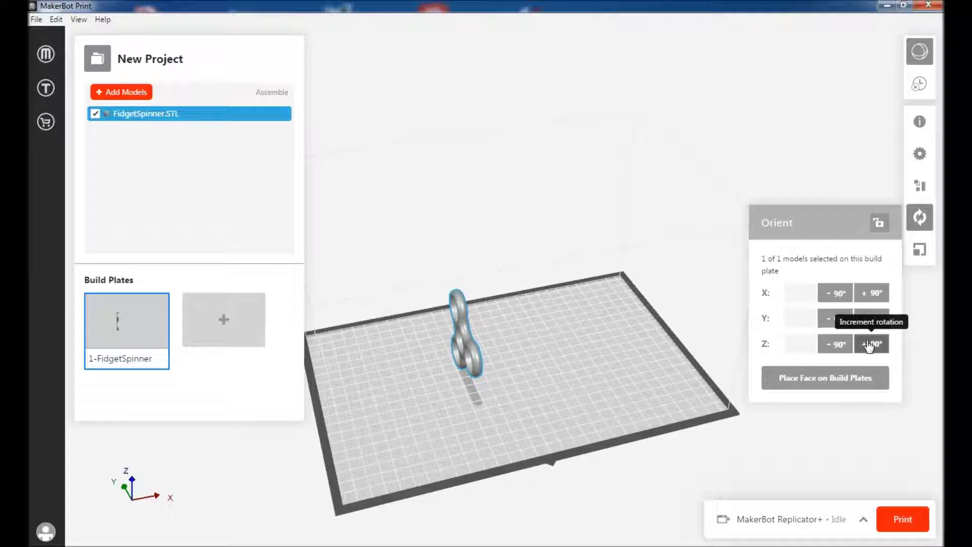
left_click(872, 319)
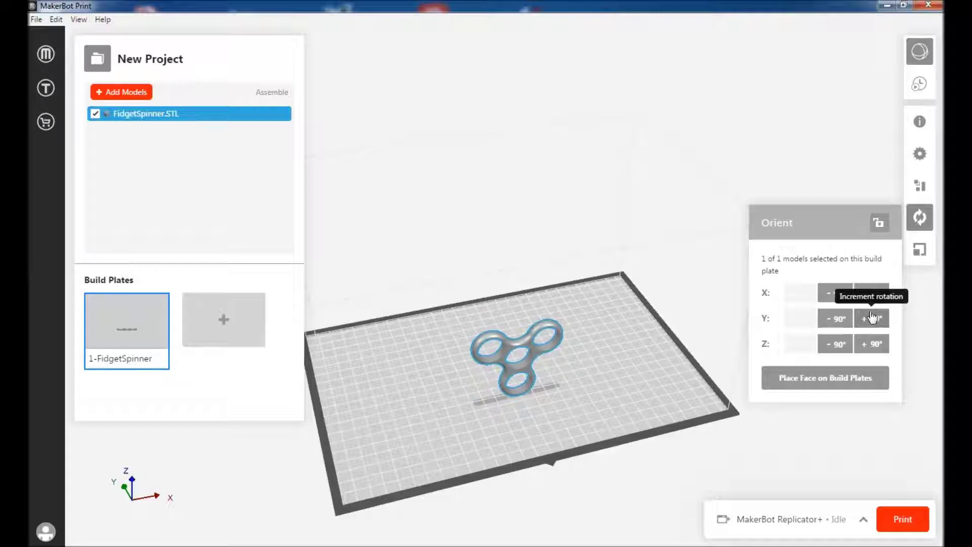
left_click(872, 303)
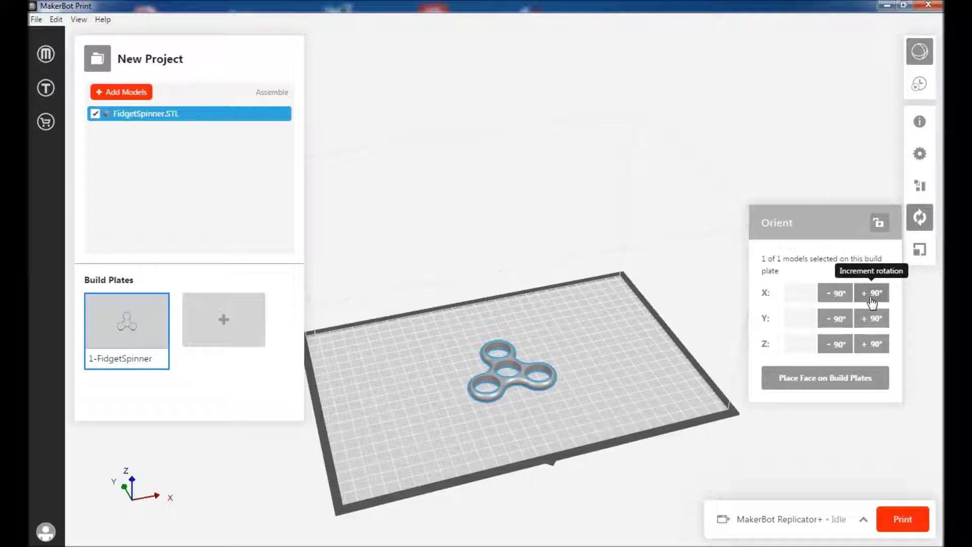
Enter X rotations of 45° then -45°, then view the spinner's 100% scale settings
left_click(807, 291)
type("45")
key("Tab")
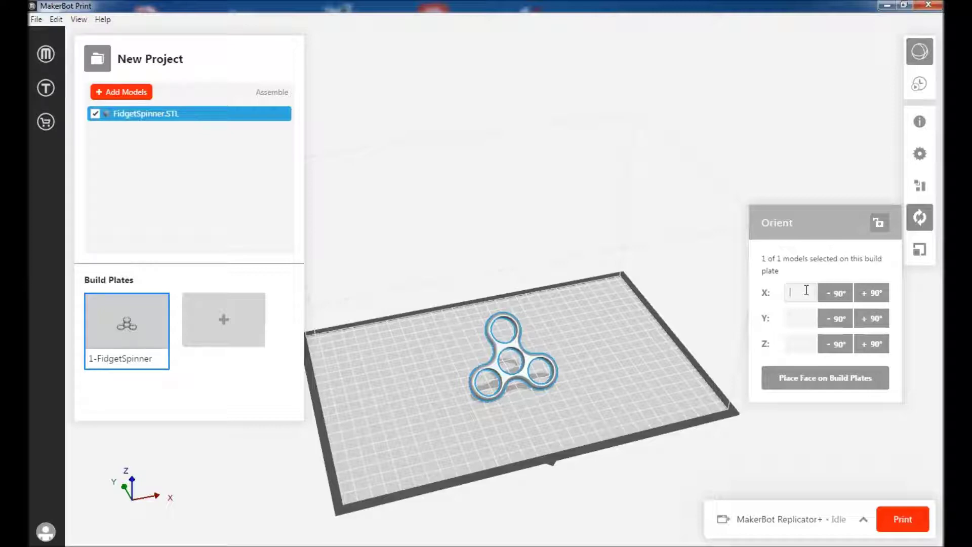
type("-45")
key("Tab")
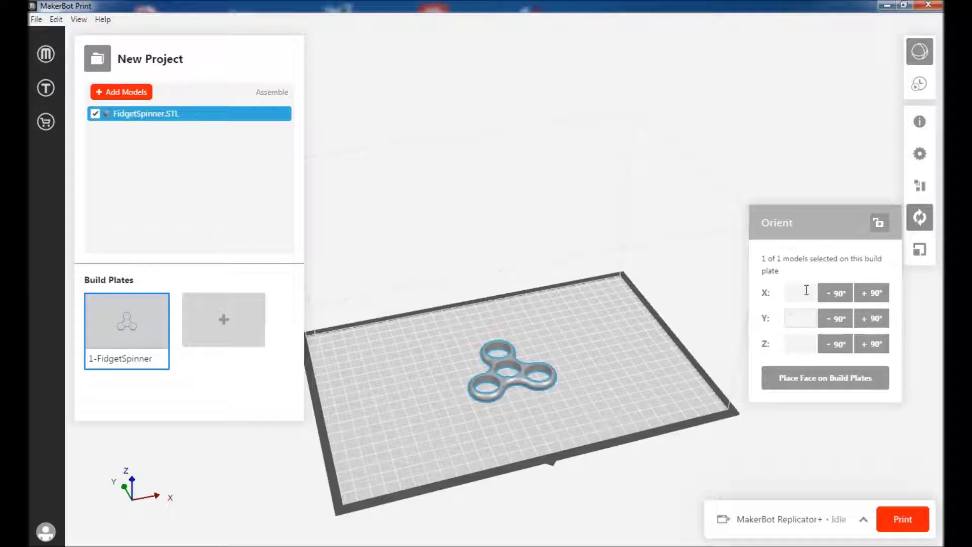
left_click(921, 251)
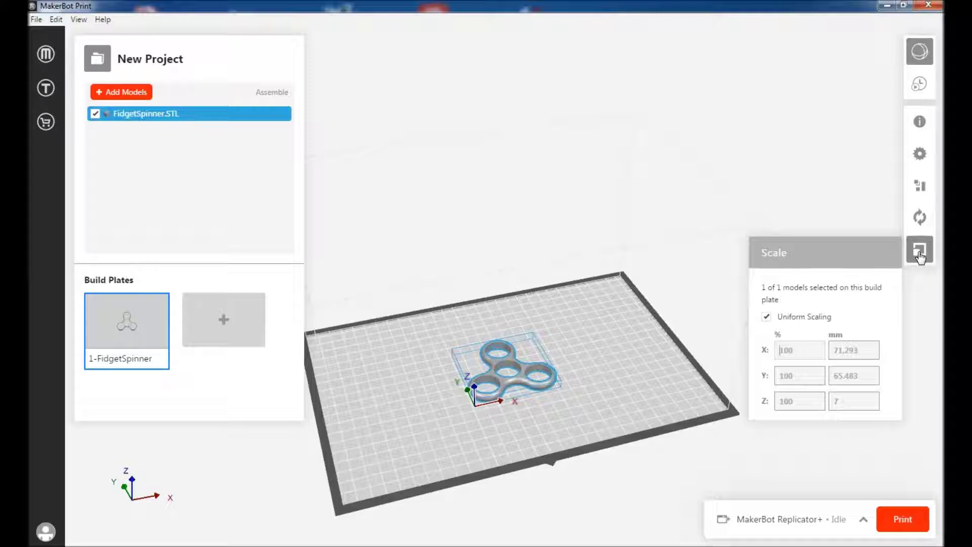
type("25")
key("Return")
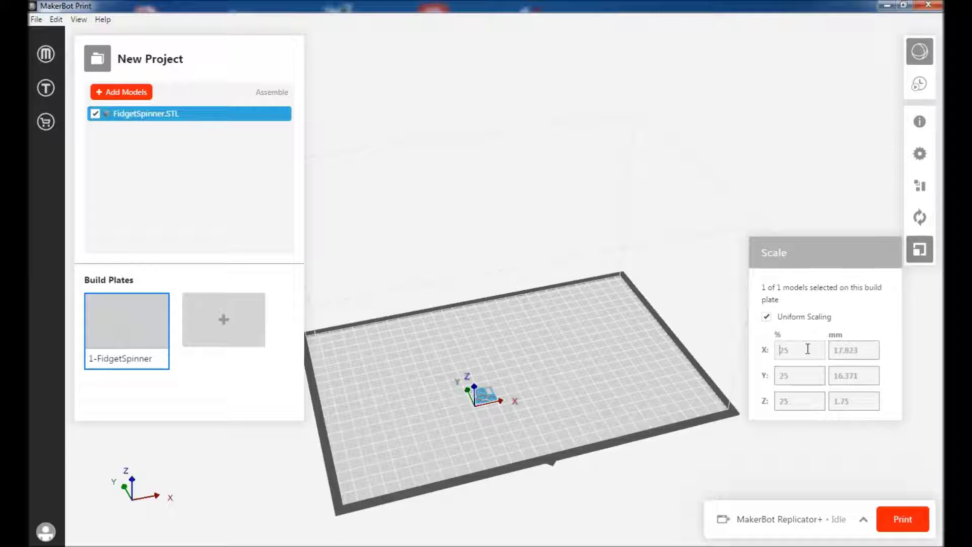
left_click(807, 349)
type("200")
key("Tab")
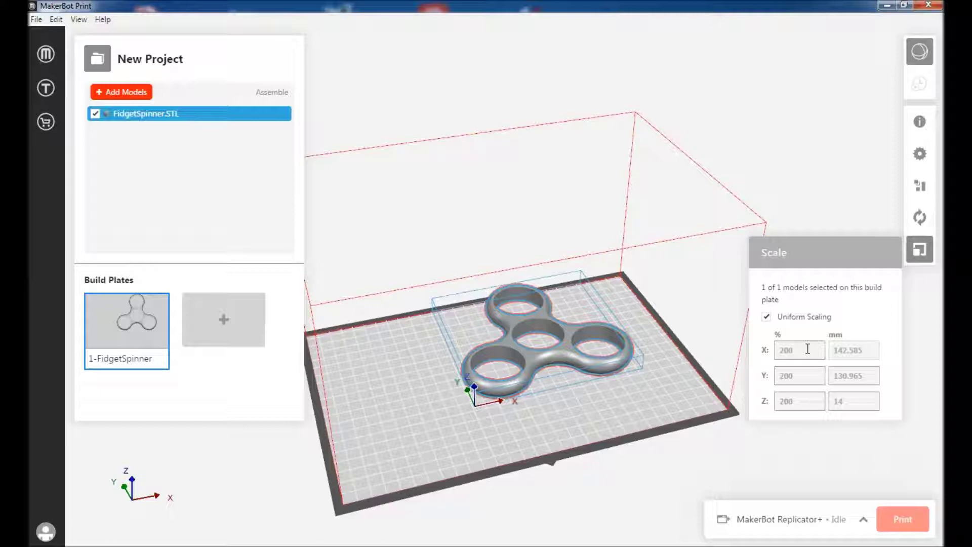
left_click(808, 349)
key("BackSpace")
key("BackSpace")
key("BackSpace")
type("100")
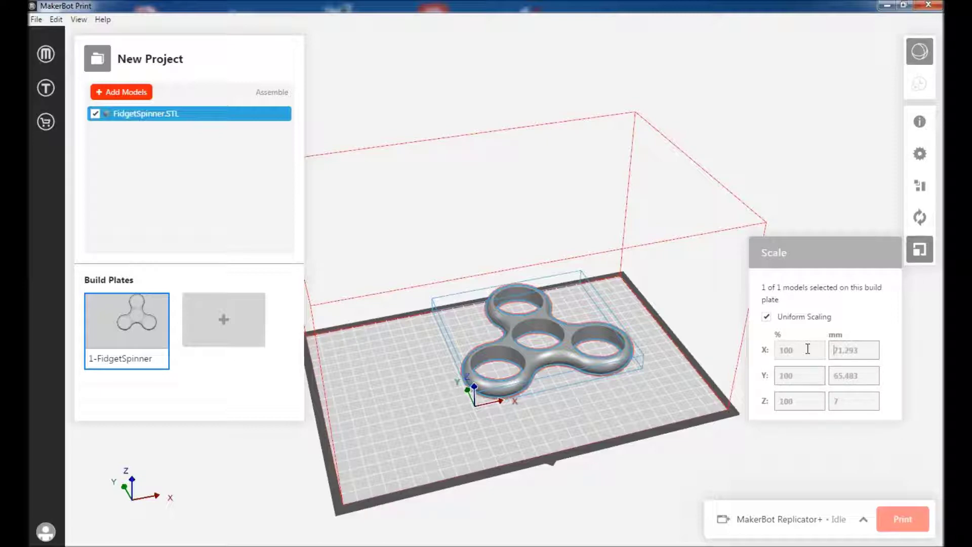
key("Return")
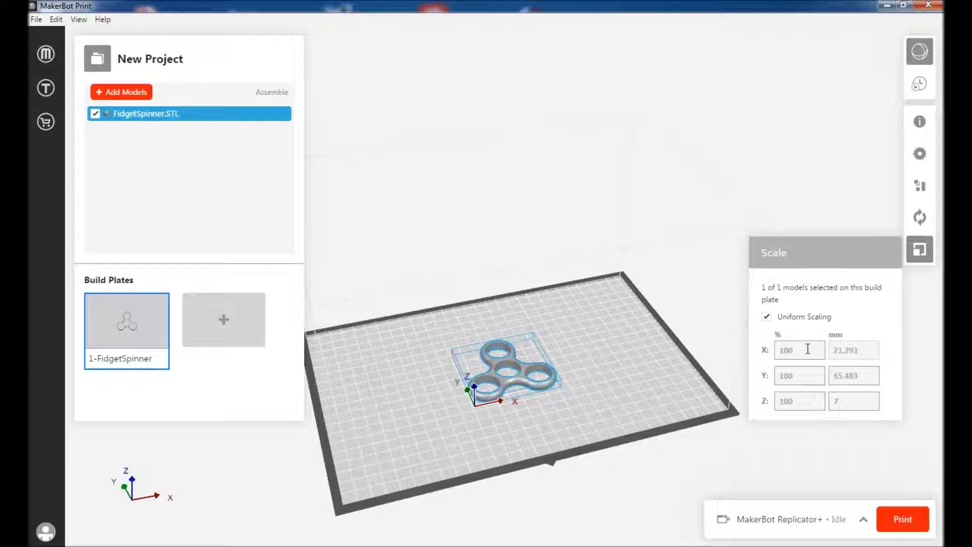
Slice the spinner for a preview estimating 8.64 g and 38 minutes
left_click(920, 86)
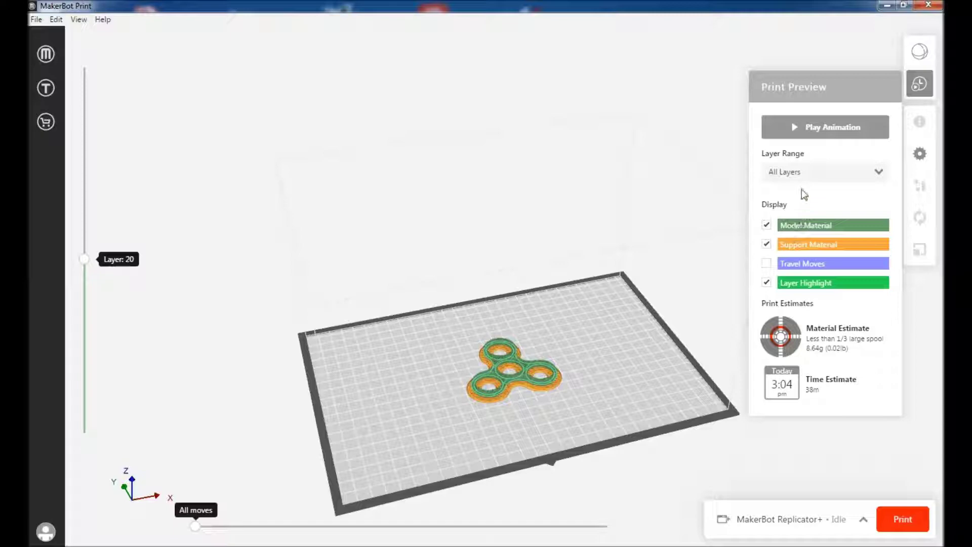
left_click(783, 130)
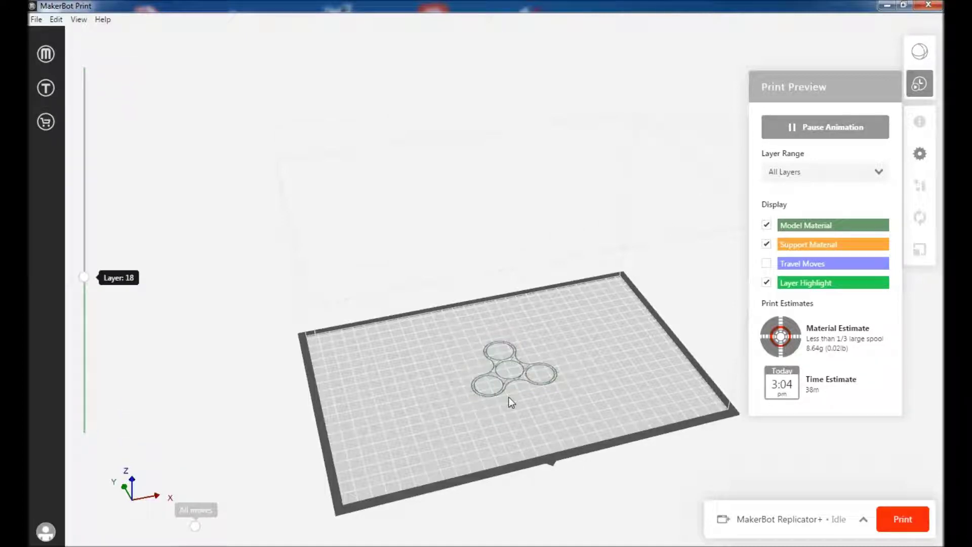
scroll(509, 396, "up", 1)
scroll(508, 396, "up", 4)
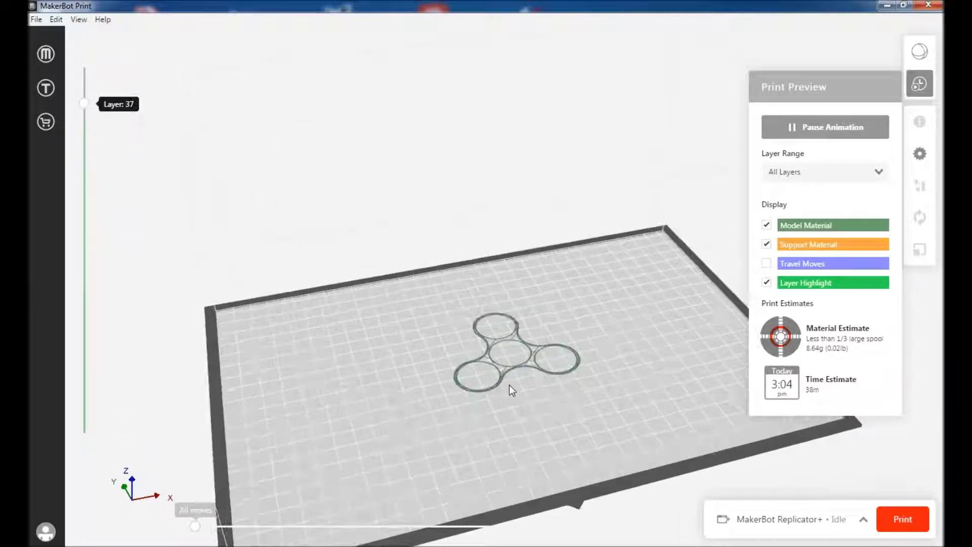
scroll(510, 384, "up", 4)
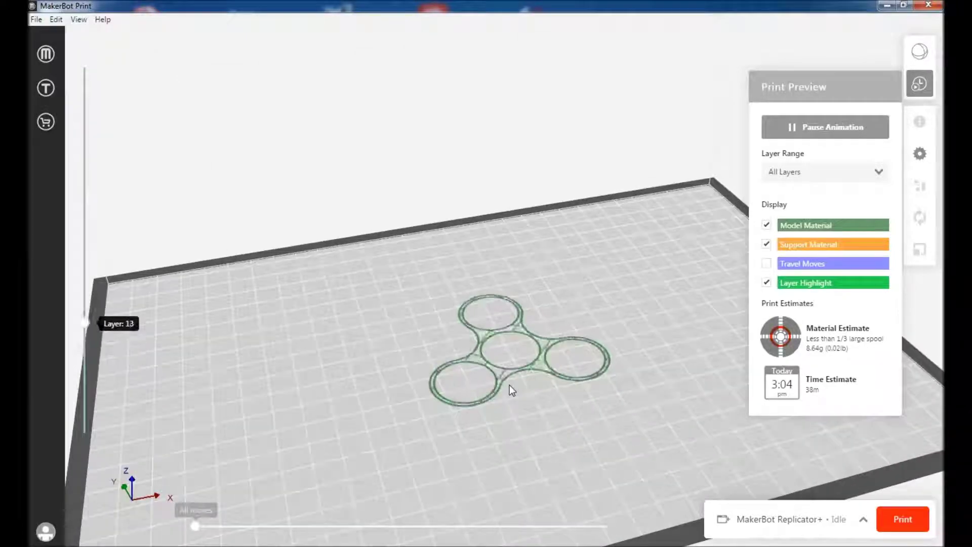
scroll(510, 385, "up", 3)
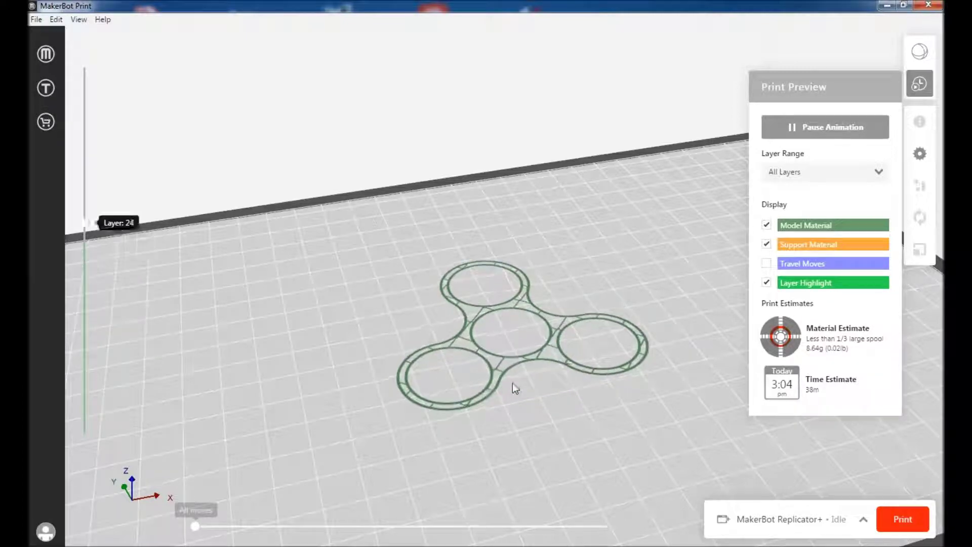
left_click(786, 133)
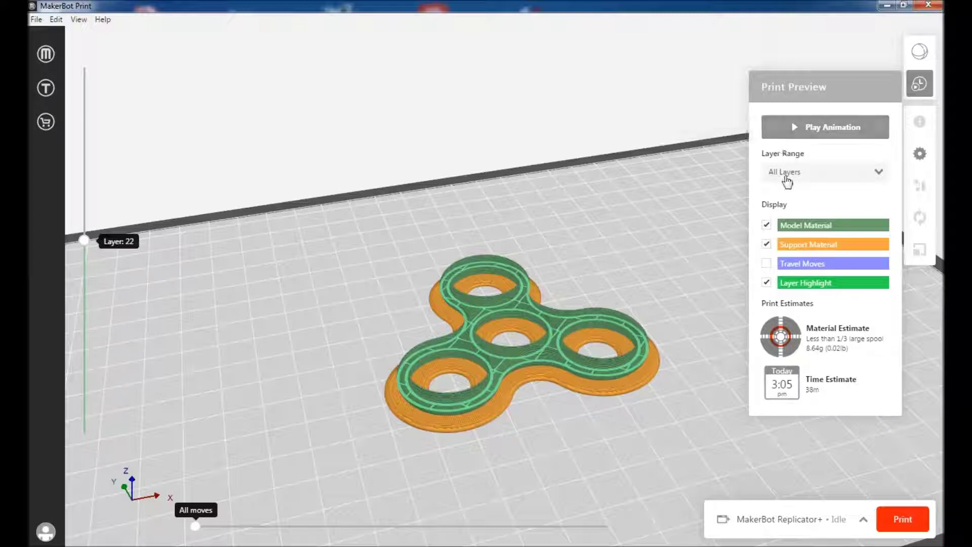
Send the fidget spinner job to the Replicator+ and confirm the clear build plate to start heating
left_click(903, 520)
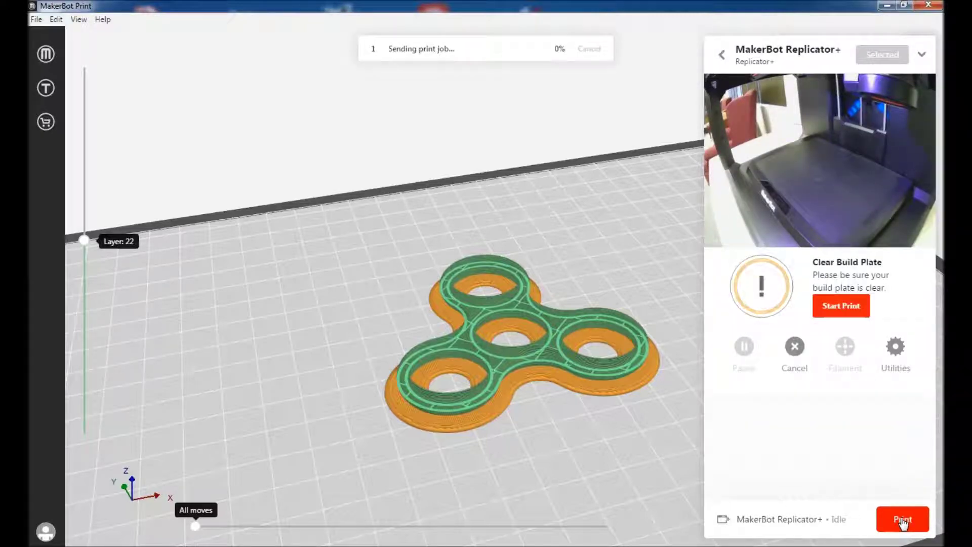
left_click(839, 312)
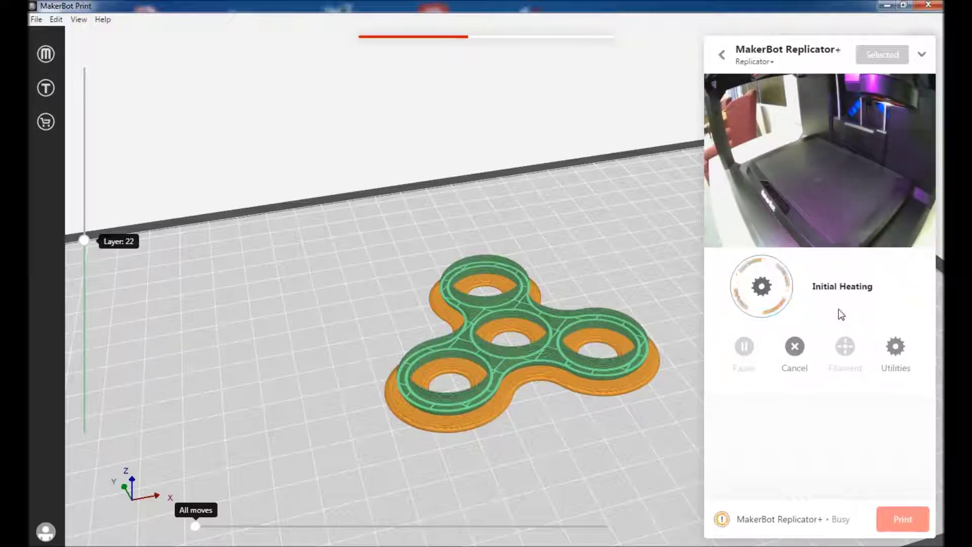